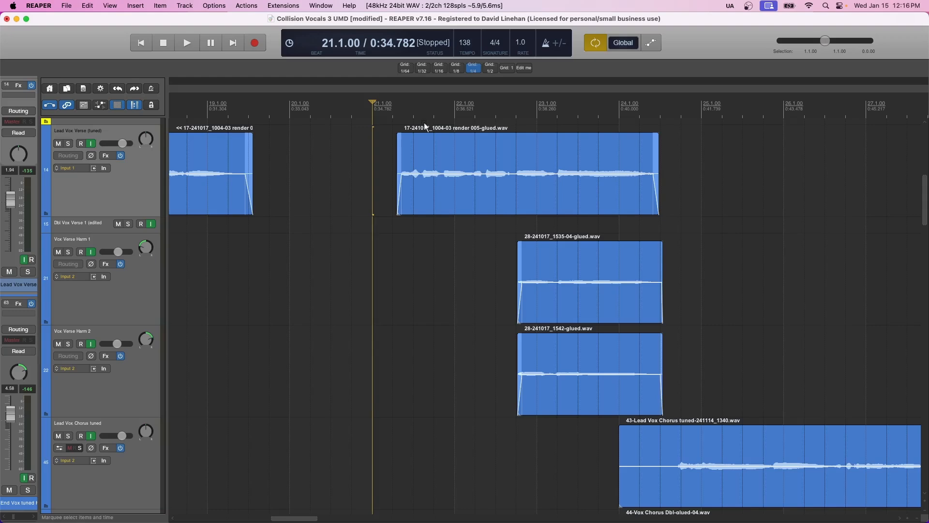
Play the verse from bar 21 in the mix, and play it again with the Lead Vox Verse (tuned) track soloed
key("space")
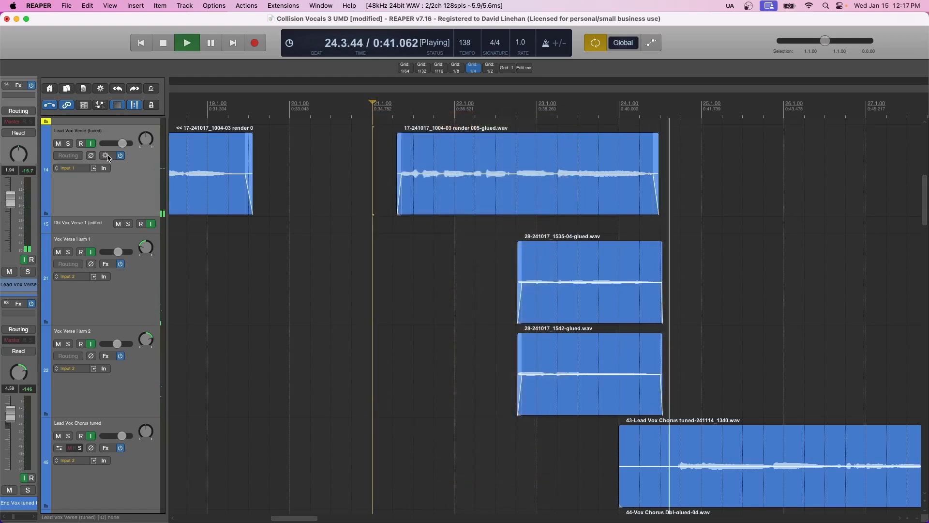
key("space")
left_click(70, 144)
key("space")
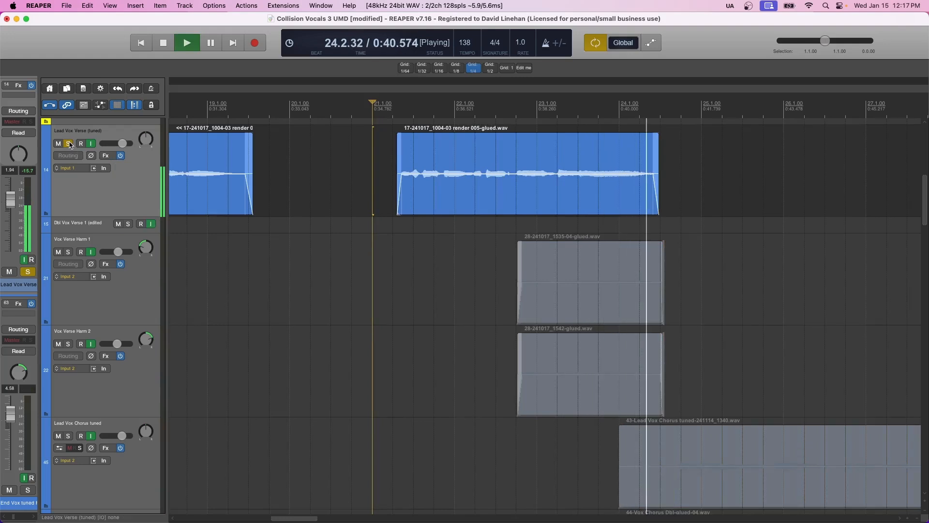
key("space")
Open the kHs Delay on the Lead Vox Verse (tuned) track and switch its time to tempo sync at 1/4t
left_click(105, 155)
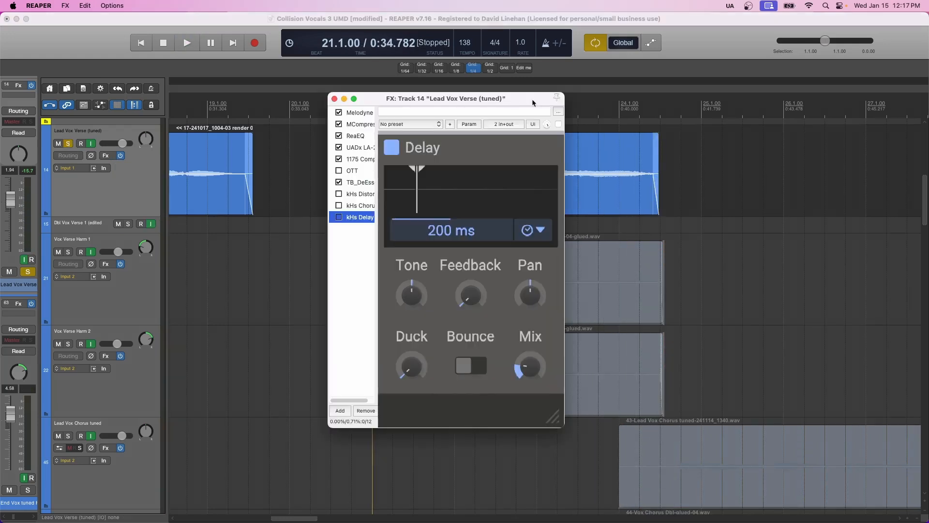
left_click_drag(532, 98, 565, 88)
left_click(558, 220)
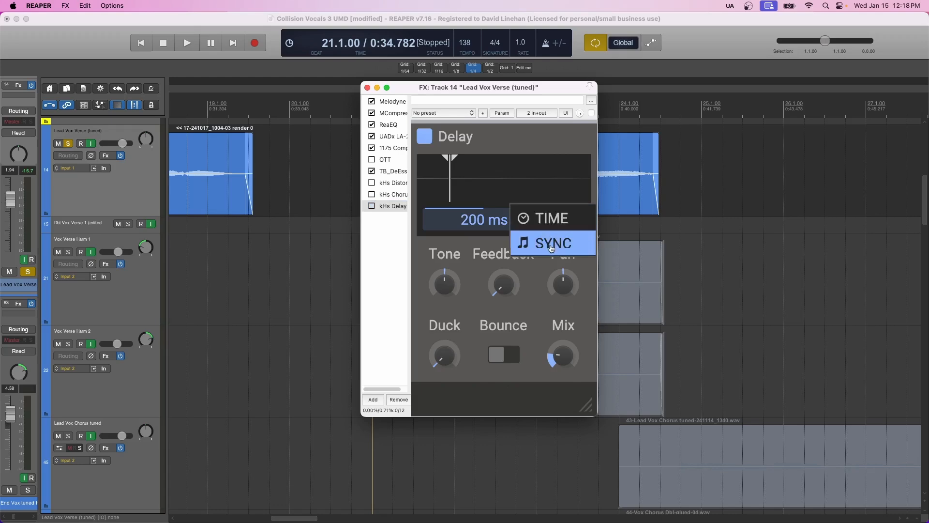
left_click(551, 248)
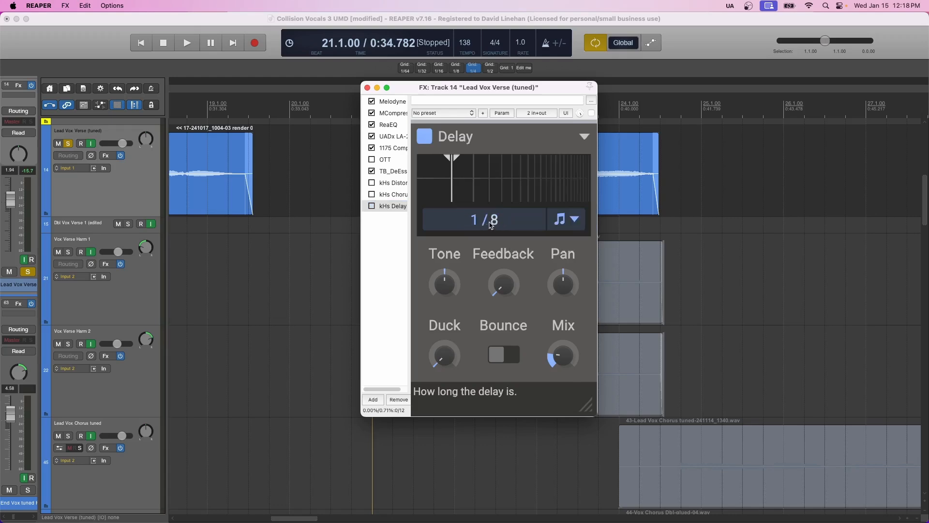
left_click_drag(493, 222, 492, 232)
Return the delay time to milliseconds and bring up its value for exact entry, keeping it at 200 ms
left_click(586, 180)
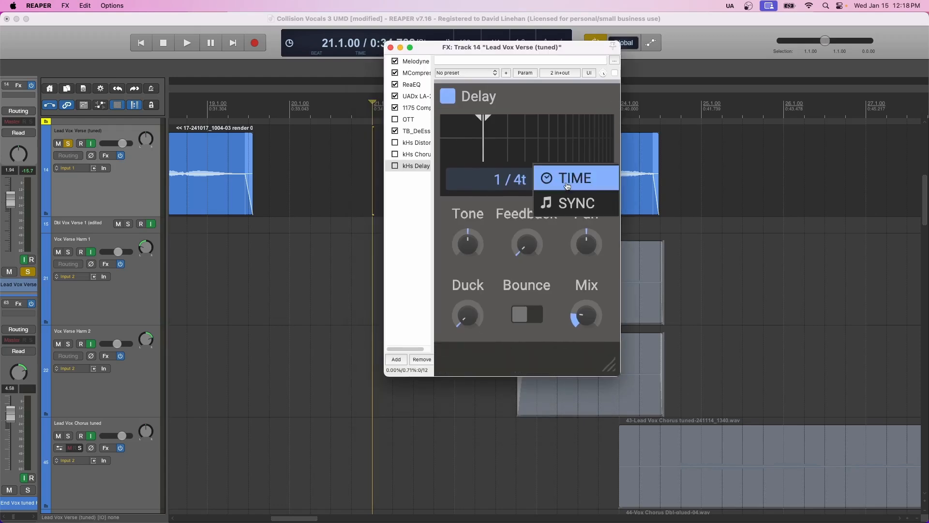
left_click(566, 177)
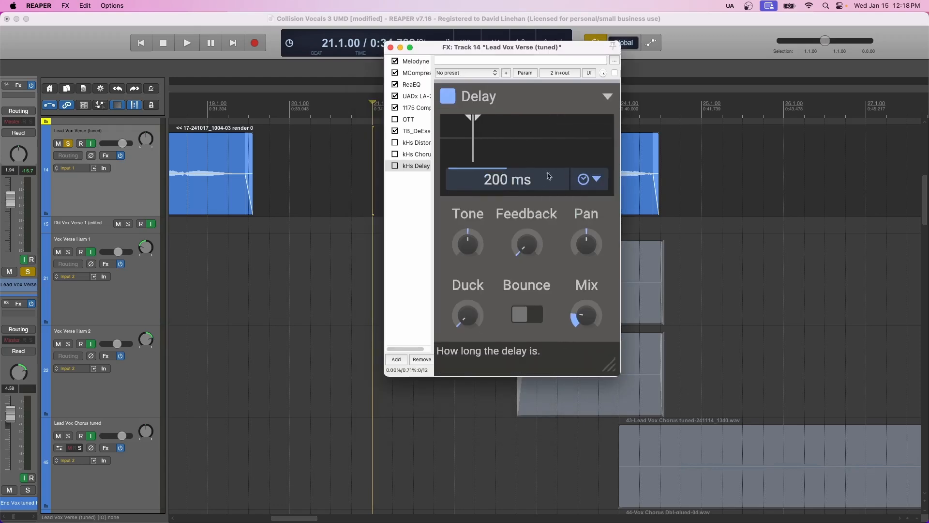
double_click(497, 182)
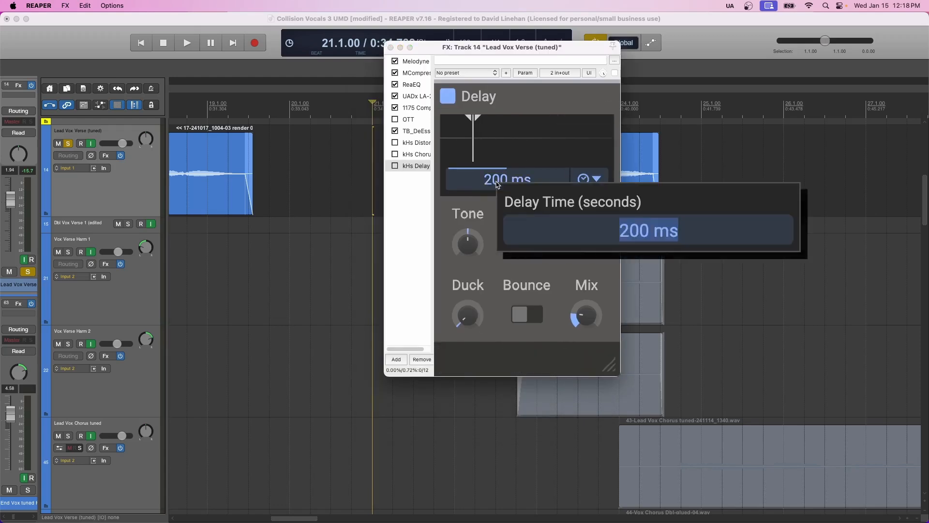
key("Return")
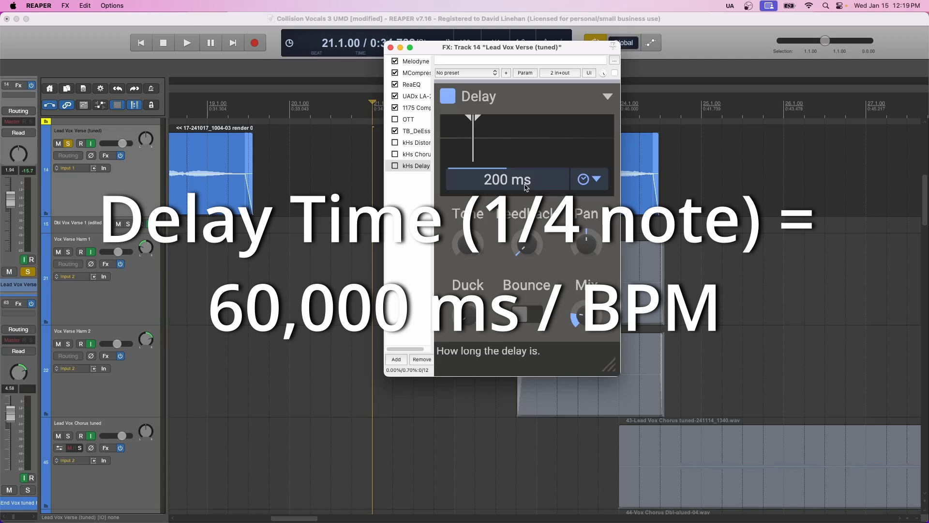
Work out the quarter-note delay for 138 BPM in Calculator, set the delay time to 436 ms, and close the effects window
left_click_drag(489, 48, 490, 82)
key("super+Tab")
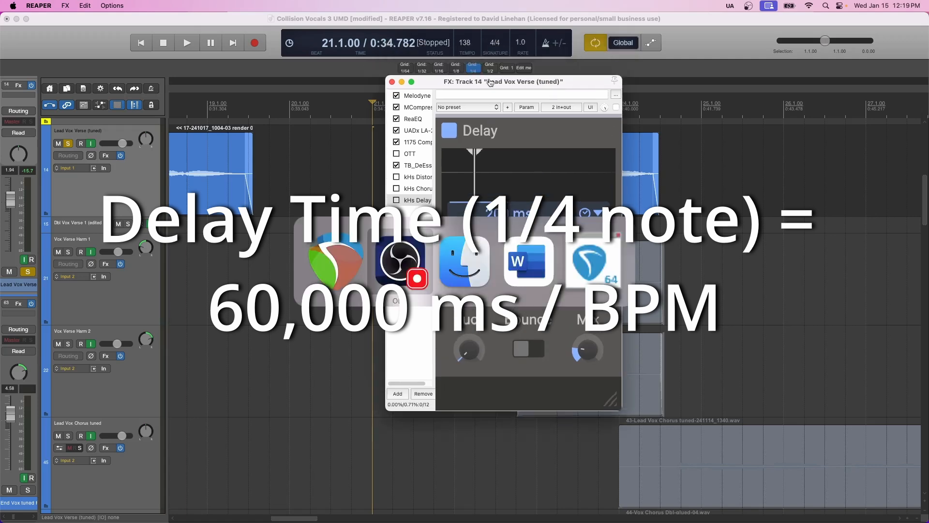
key("super+Tab")
type("138")
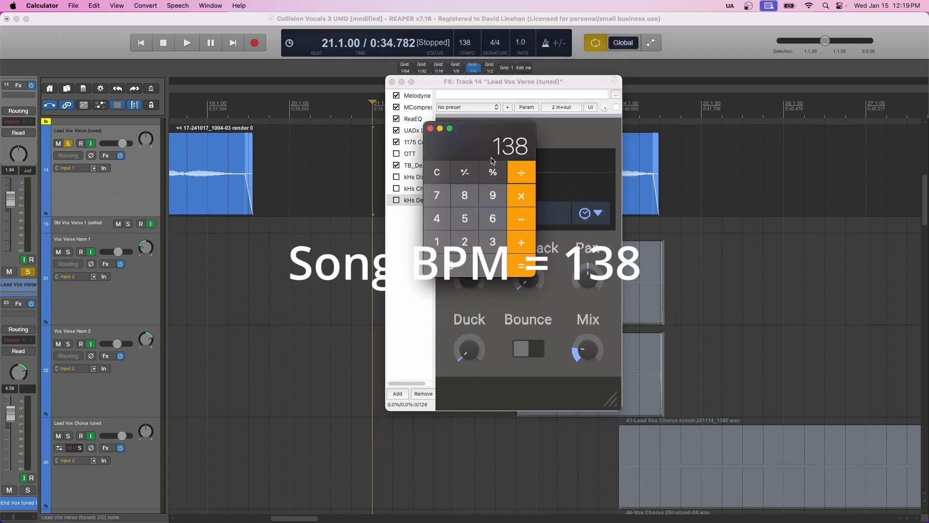
key("Return")
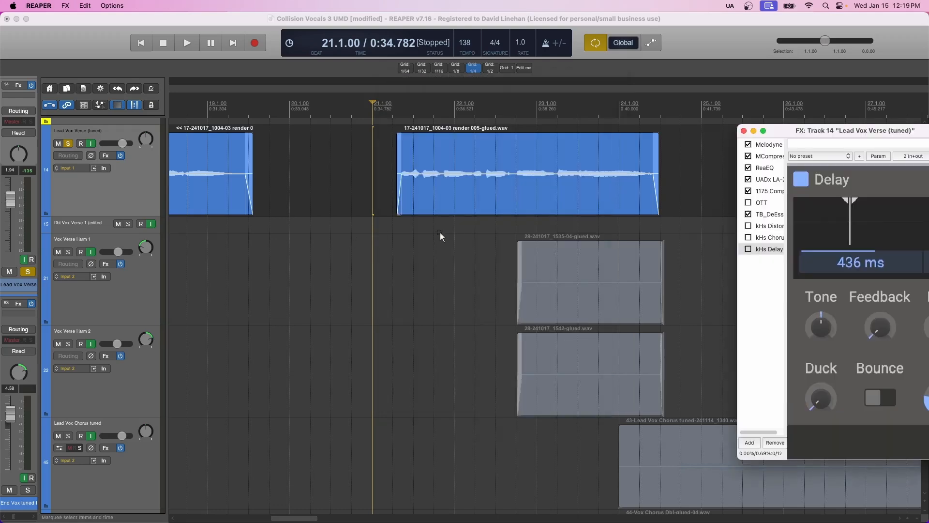
left_click(743, 131)
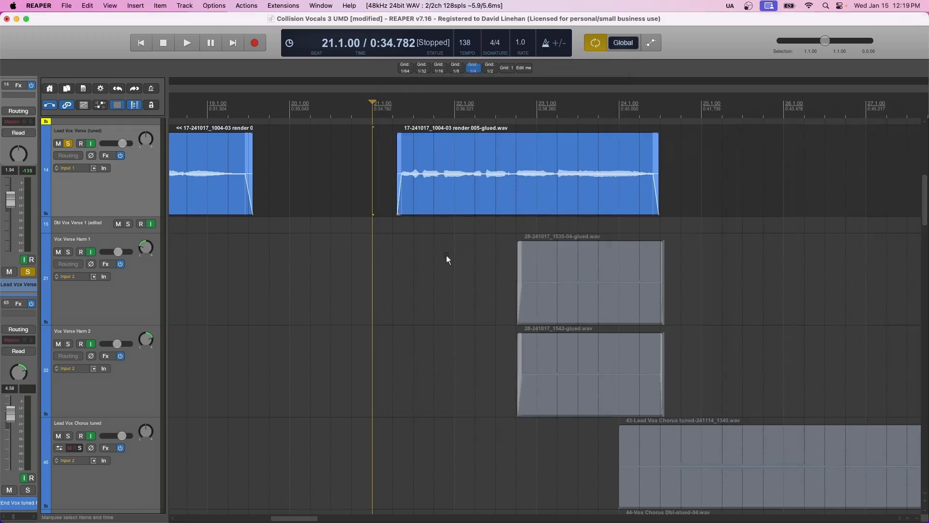
Enlarge the Dbl Vox Verse 1 track and place a copy of the lead verse clip on it, offset slightly later
left_click(452, 231)
left_click_drag(145, 234, 149, 340)
left_click(456, 156)
left_click_drag(435, 151, 434, 232)
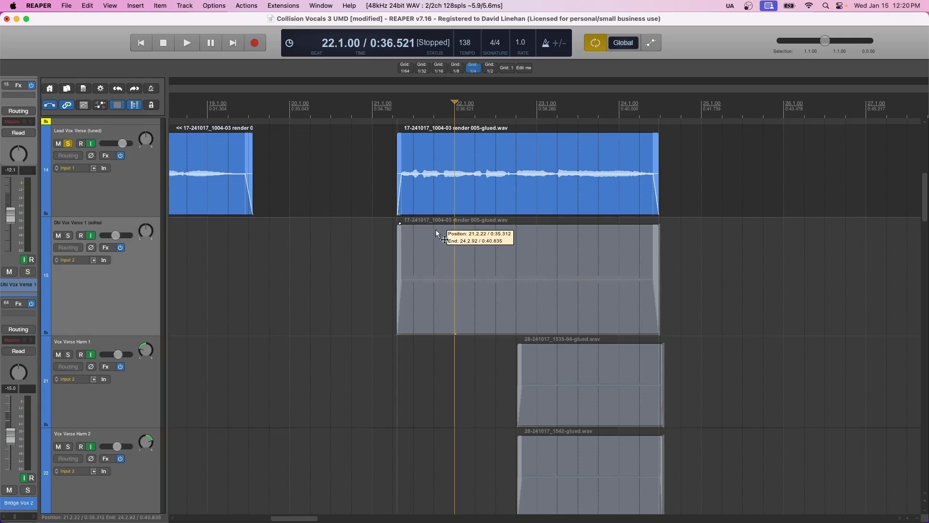
left_click_drag(434, 231, 442, 232)
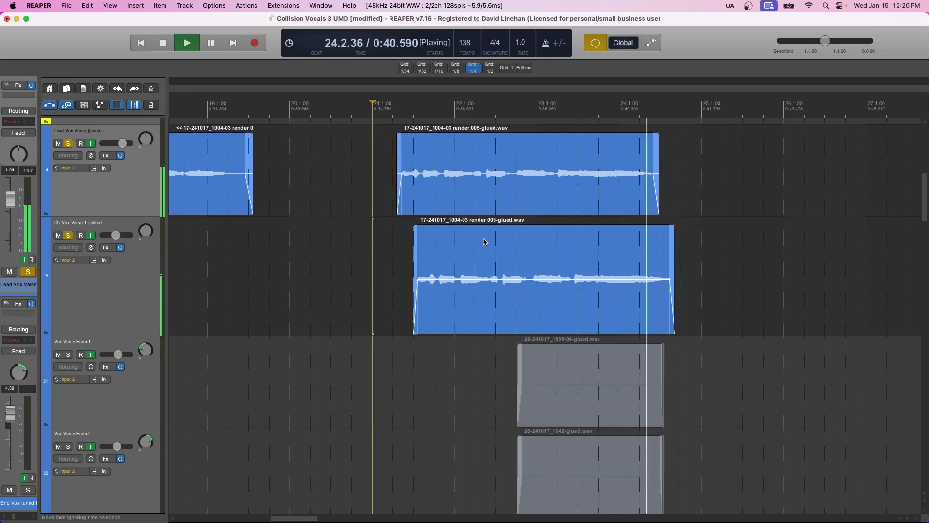
Stop playback, unsolo the Dbl Vox Verse 1 track, and reopen the lead track's effects with kHs Delay enabled
key("space")
left_click(67, 235)
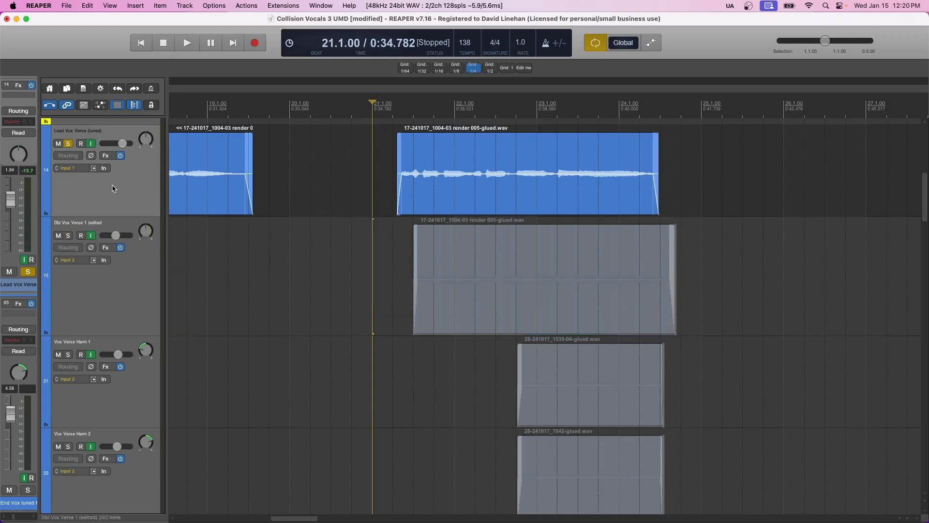
left_click(105, 155)
left_click_drag(398, 185, 389, 95)
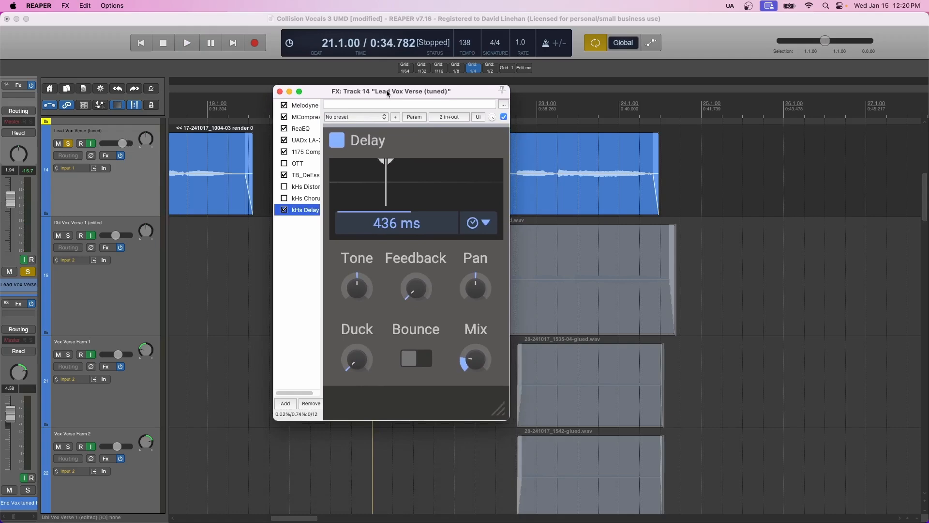
Play the verse through the delay and raise the delay's mix to about 34%
key("space")
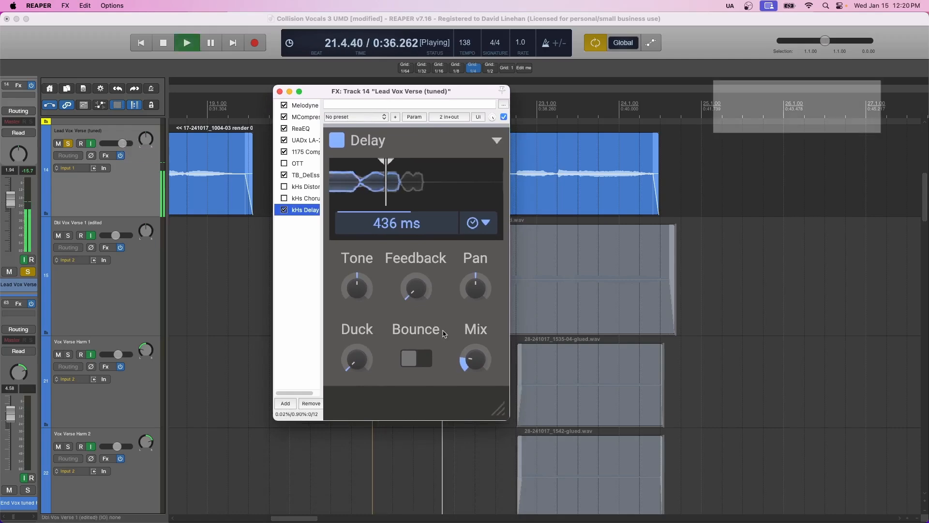
mouse_move(475, 361)
left_click_drag(475, 359, 475, 351)
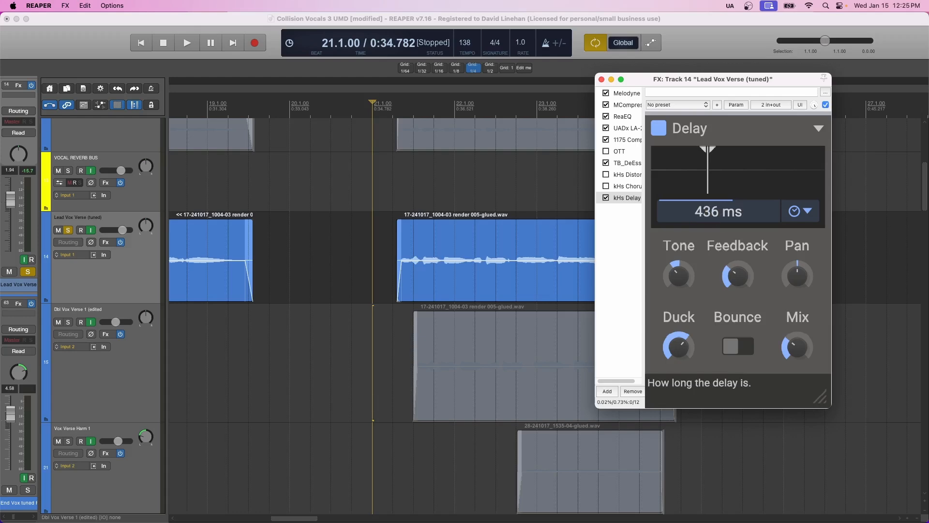
Set the delay time to 869 ms and play the verse to hear the longer echo
mouse_move(719, 211)
left_mouse_down()
mouse_move(719, 186)
mouse_move(713, 215)
left_mouse_up()
key("space")
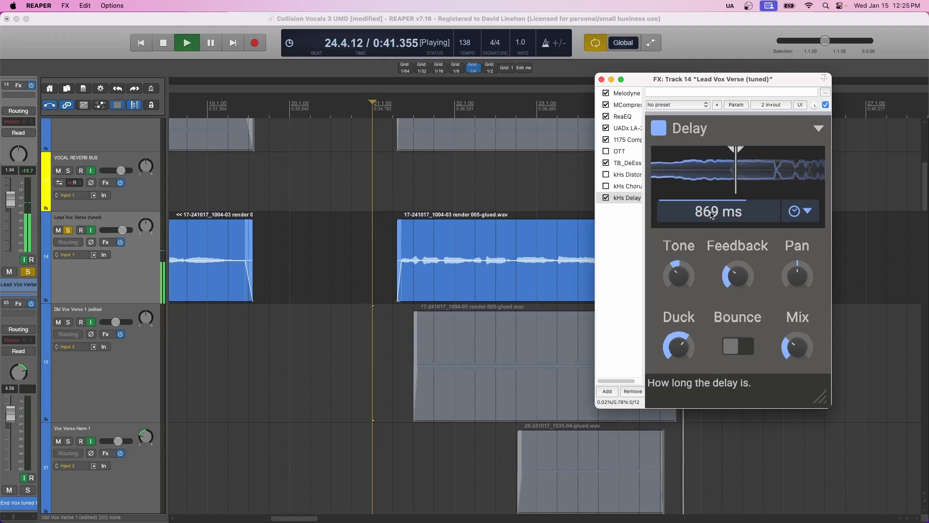
key("space")
Shorten the delay time to about 218 ms and play the verse again
left_click_drag(707, 215, 707, 244)
key("space")
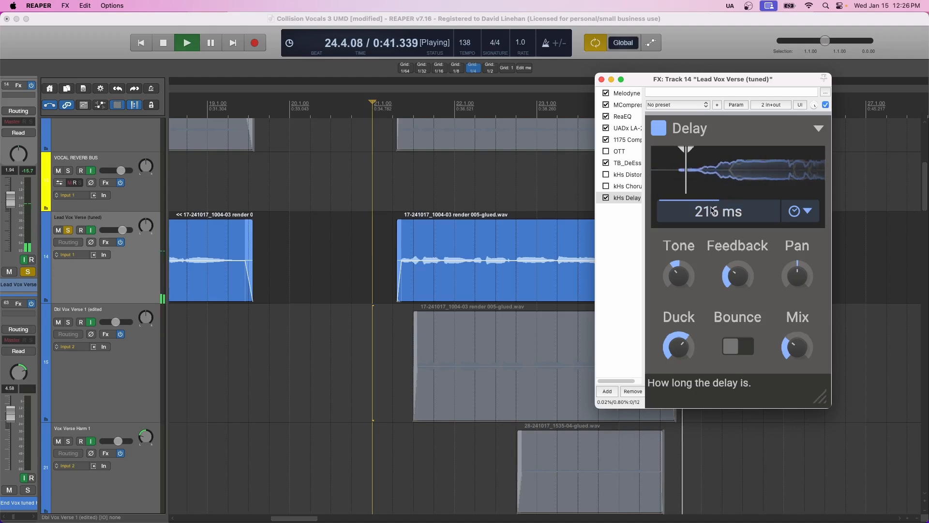
key("space")
Set the delay time to 108 ms and play the verse to hear the shortest echo
left_click_drag(713, 213, 690, 212)
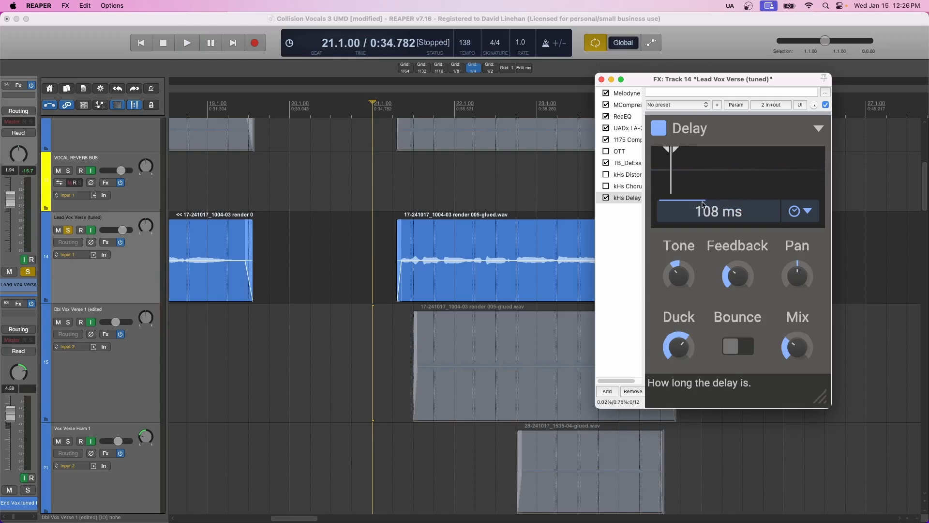
key("space")
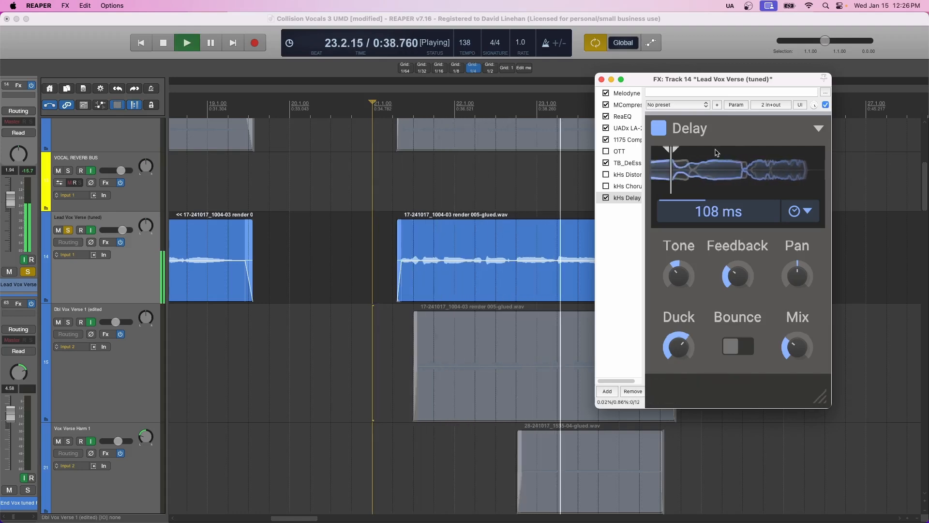
key("space")
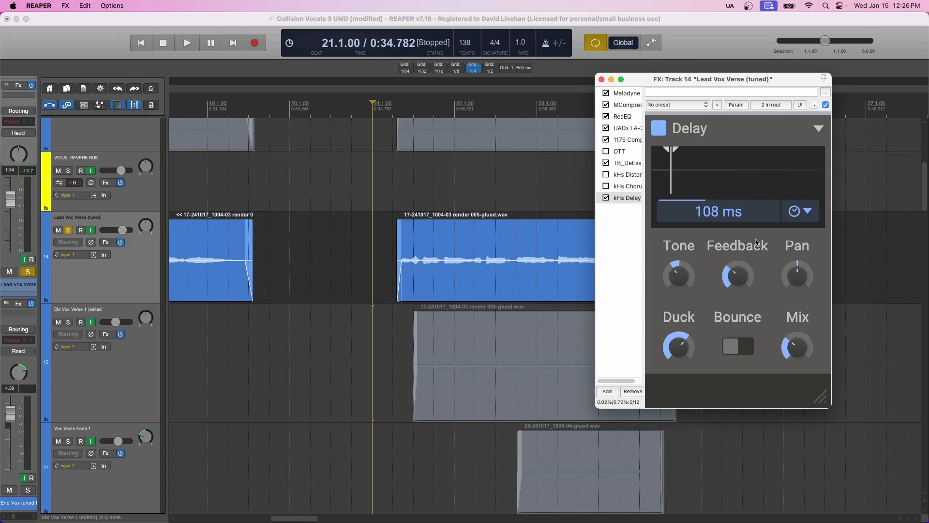
left_click_drag(757, 242, 702, 226)
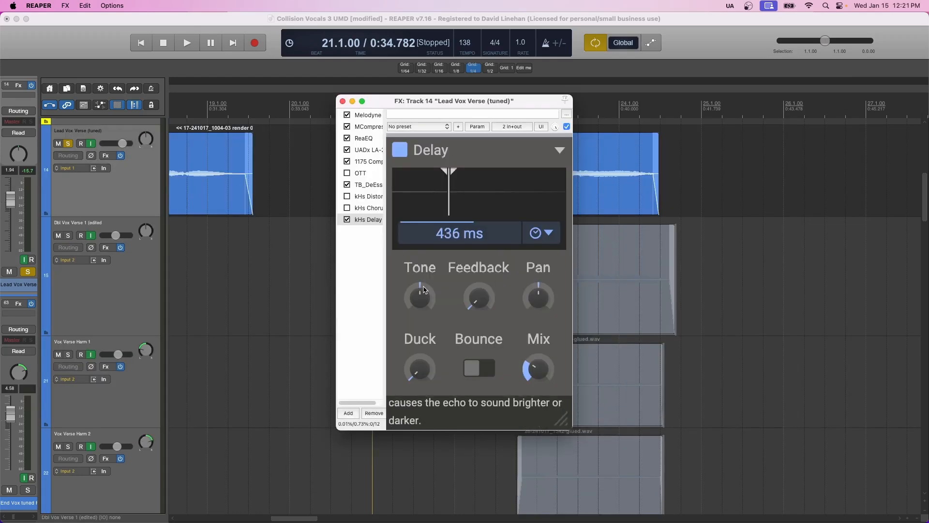
Turn the delay's tone to its darkest setting and play the verse with the mix at 34%
left_click_drag(421, 291, 424, 350)
left_click(536, 361)
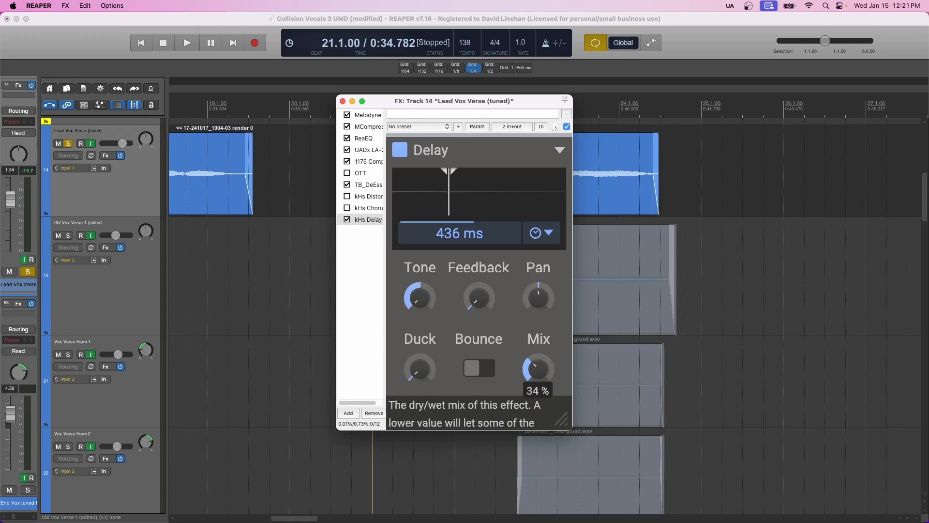
key("space")
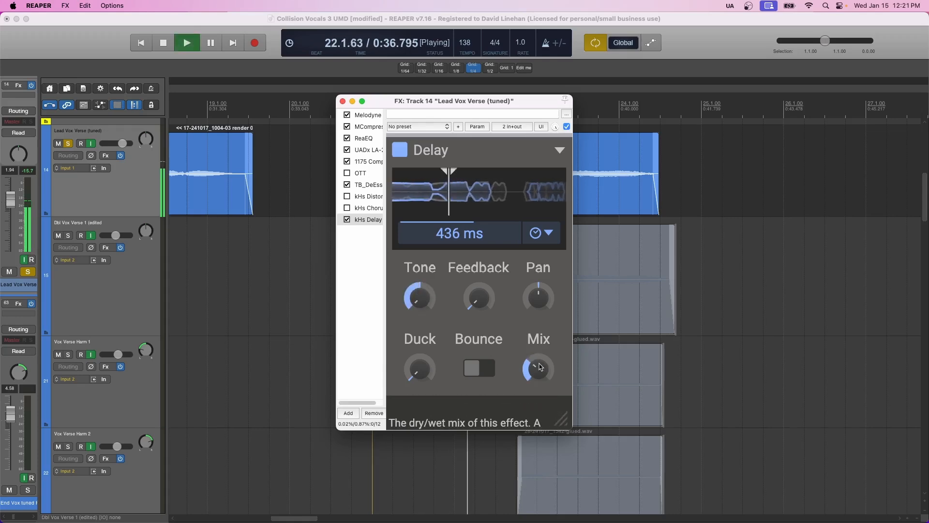
key("space")
Turn the delay's tone to its brightest setting and play the verse
left_click_drag(420, 298, 420, 268)
key("space")
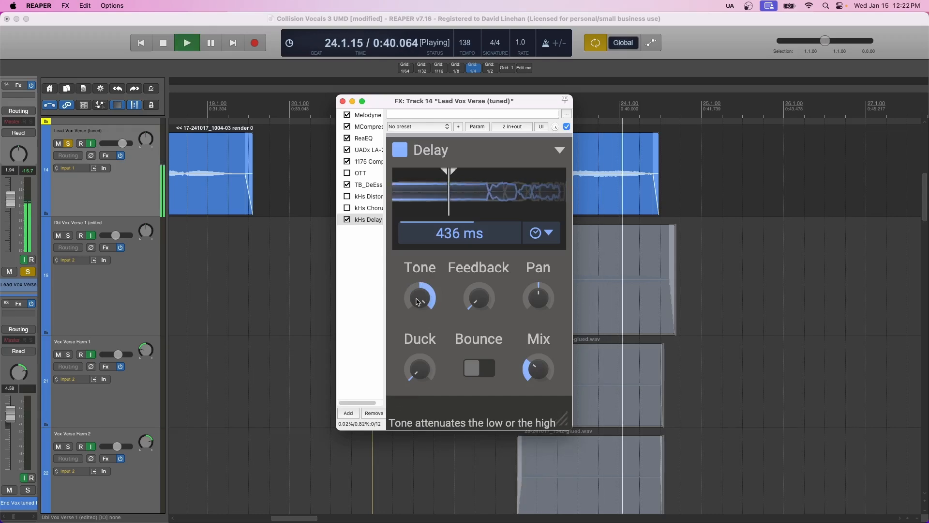
key("space")
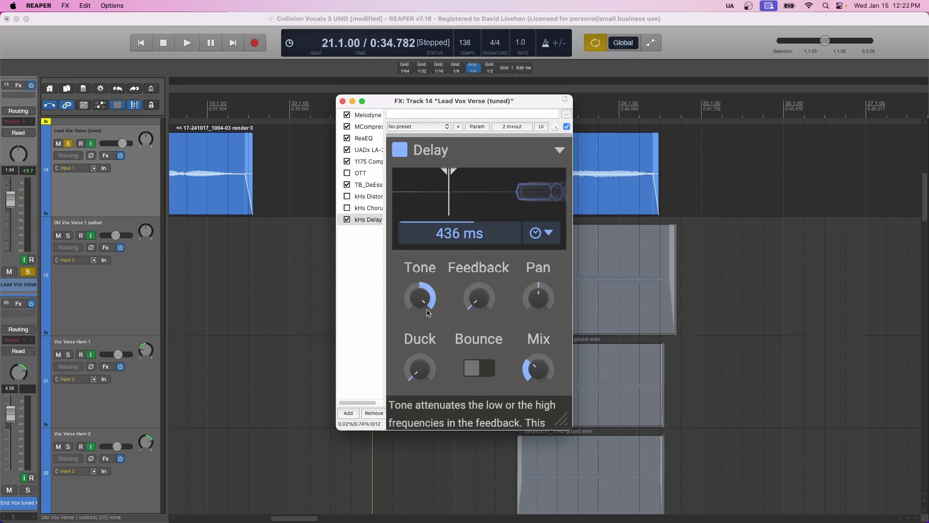
Set the delay's tone slightly darker than neutral, and test very high feedback on playback before settling on a low amount
left_click_drag(411, 292, 413, 297)
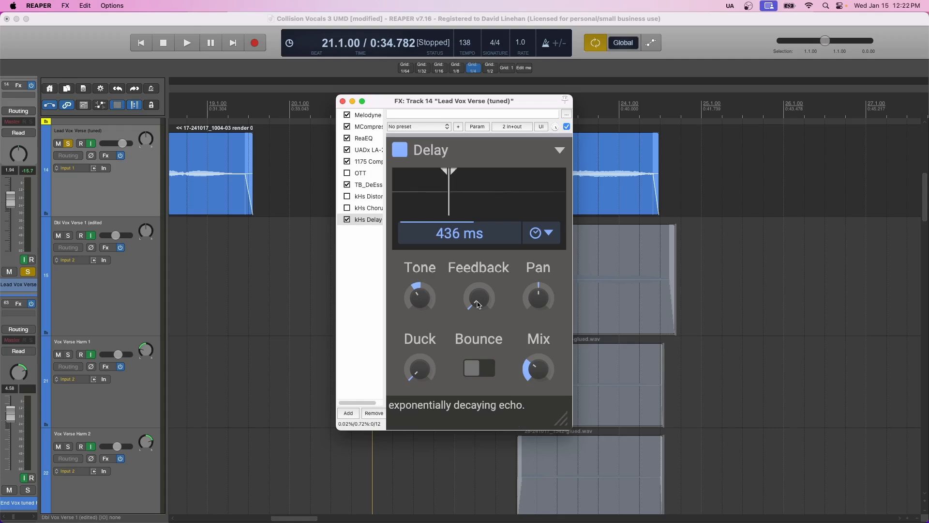
mouse_move(478, 304)
left_mouse_down()
mouse_move(478, 280)
mouse_move(480, 304)
left_mouse_up()
key("space")
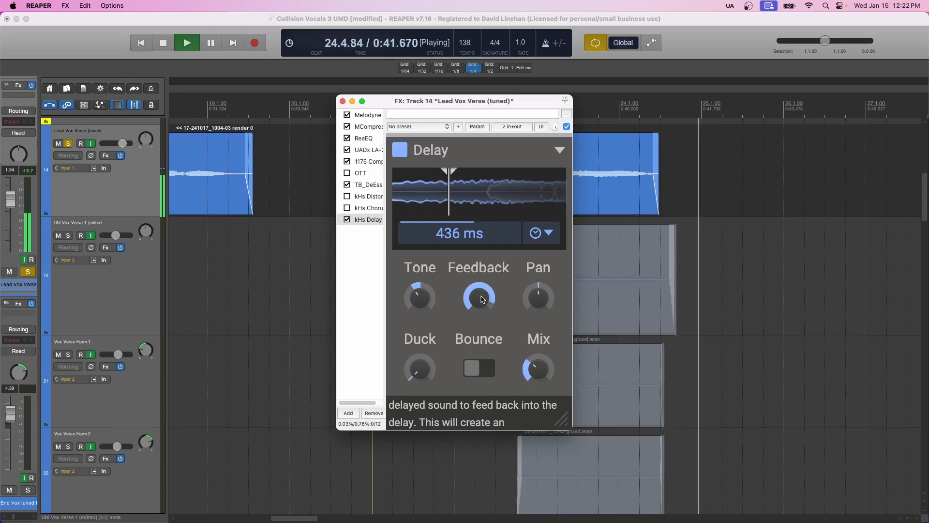
key("space")
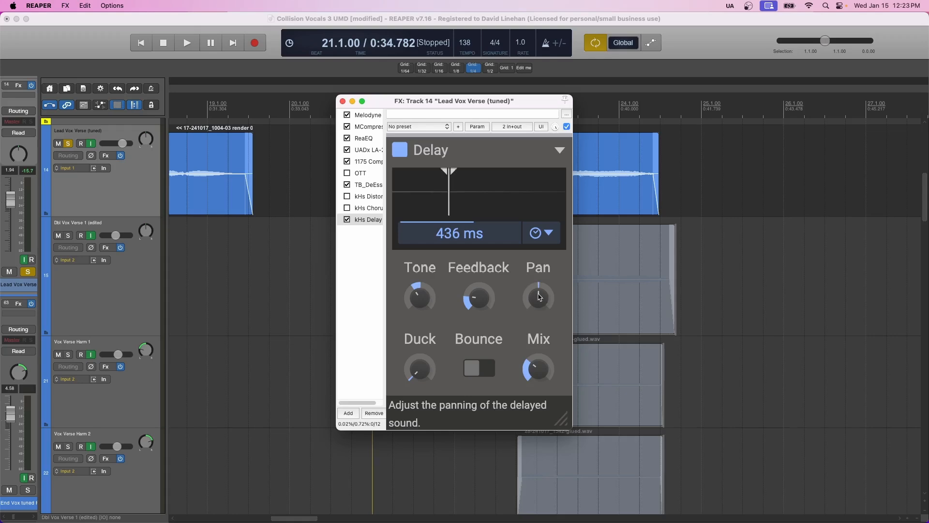
Try the delay's bounce option with the echoes panned left and swept back the other way
left_click(478, 370)
mouse_move(537, 297)
left_mouse_down()
mouse_move(537, 319)
mouse_move(536, 293)
left_mouse_up()
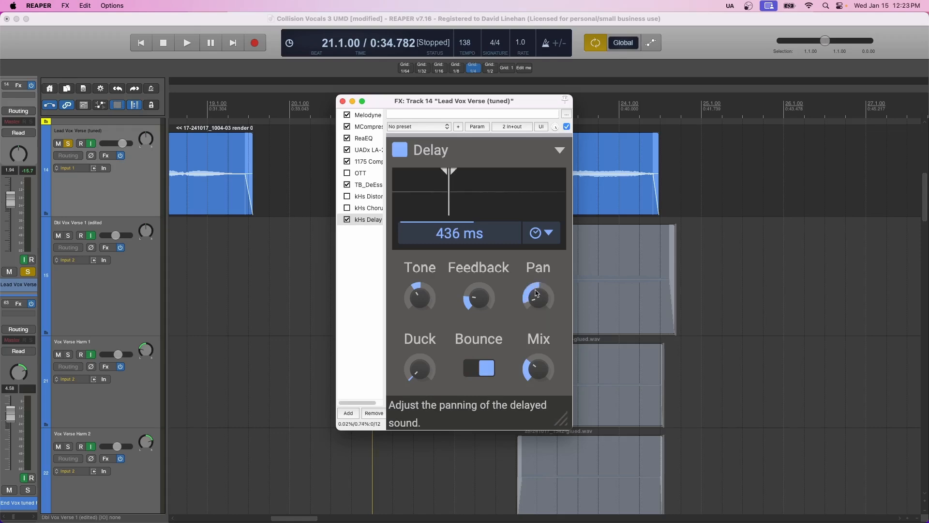
left_click_drag(538, 308, 538, 252)
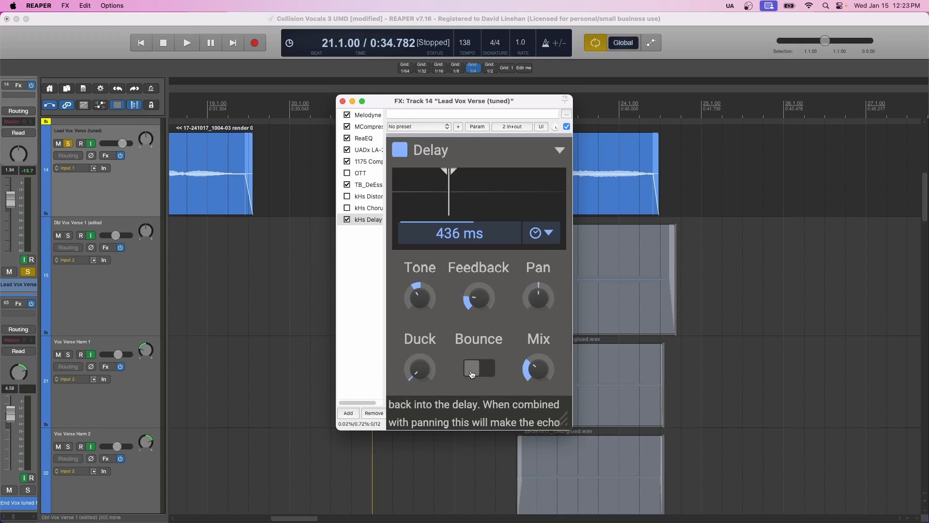
mouse_move(422, 369)
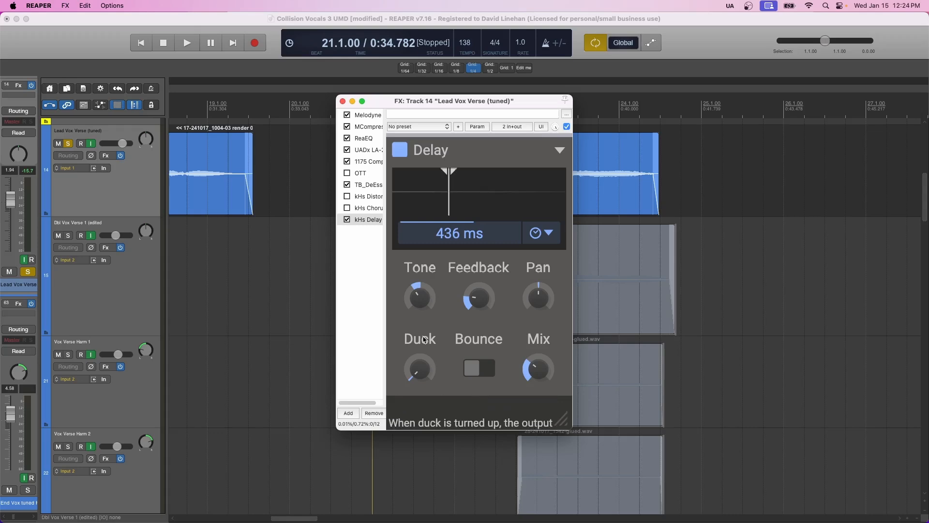
Try high feedback and duck amounts on the delay and play the verse to hear the echoes being ducked
left_click_drag(478, 297, 479, 261)
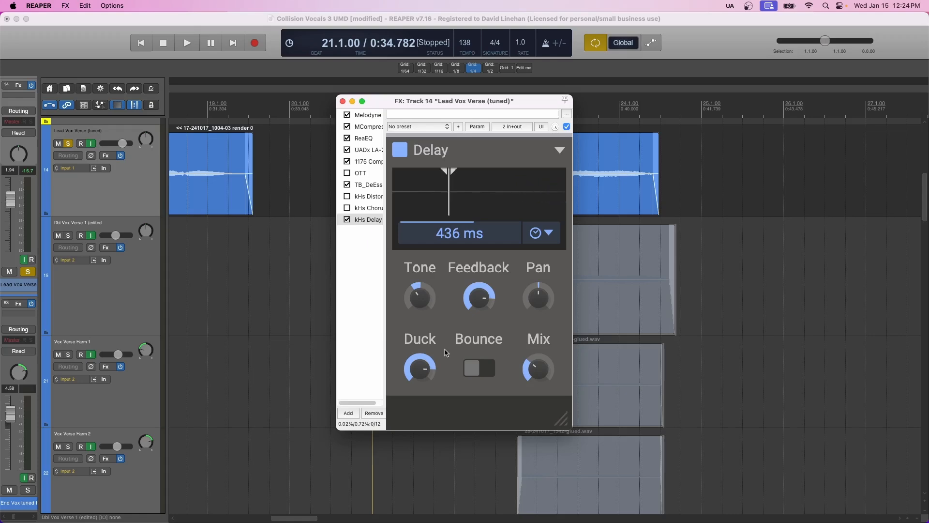
key("space")
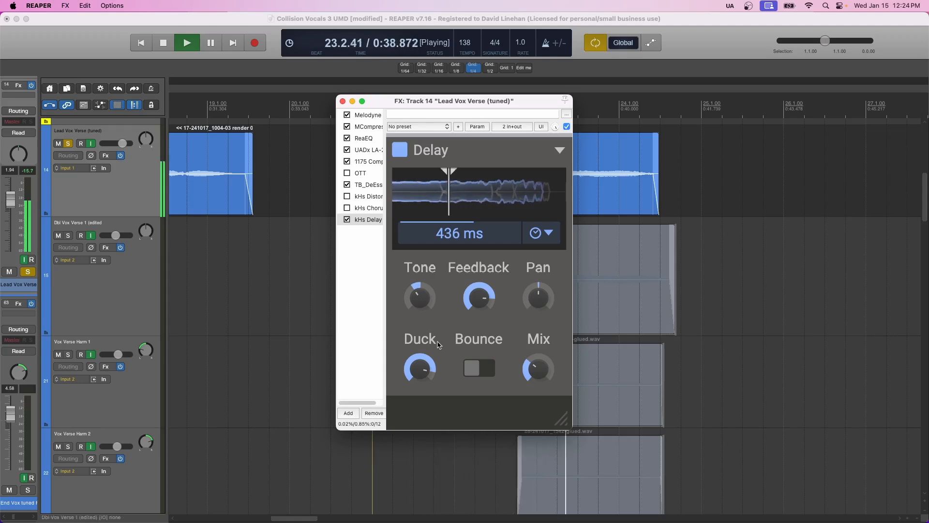
mouse_move(421, 363)
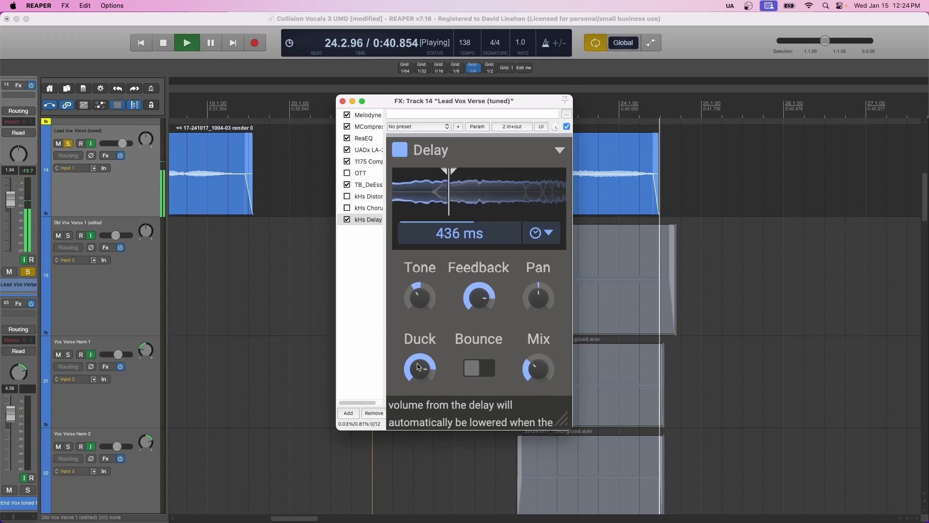
key("space")
Lower the delay's feedback to a moderately low amount and reduce the duck to roughly two thirds
mouse_move(480, 298)
left_mouse_down()
mouse_move(488, 312)
mouse_move(478, 306)
left_mouse_up()
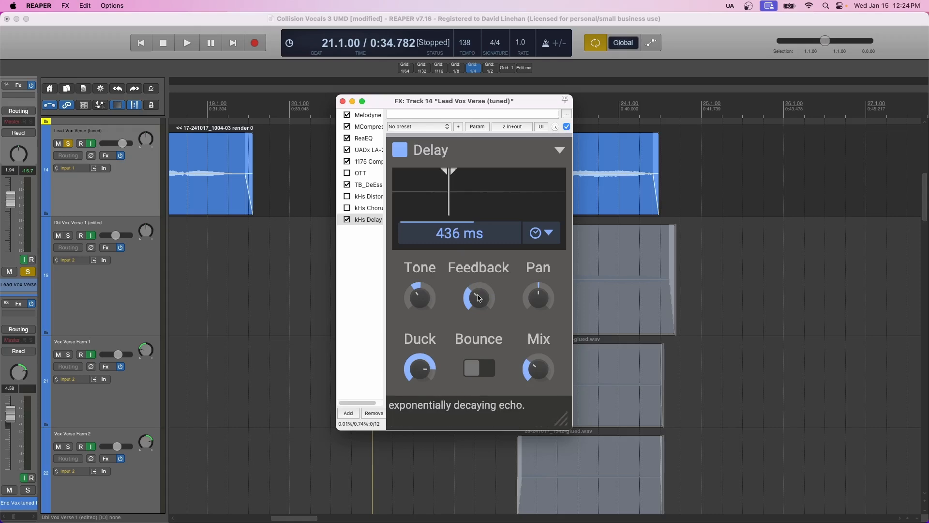
left_click_drag(425, 366, 425, 383)
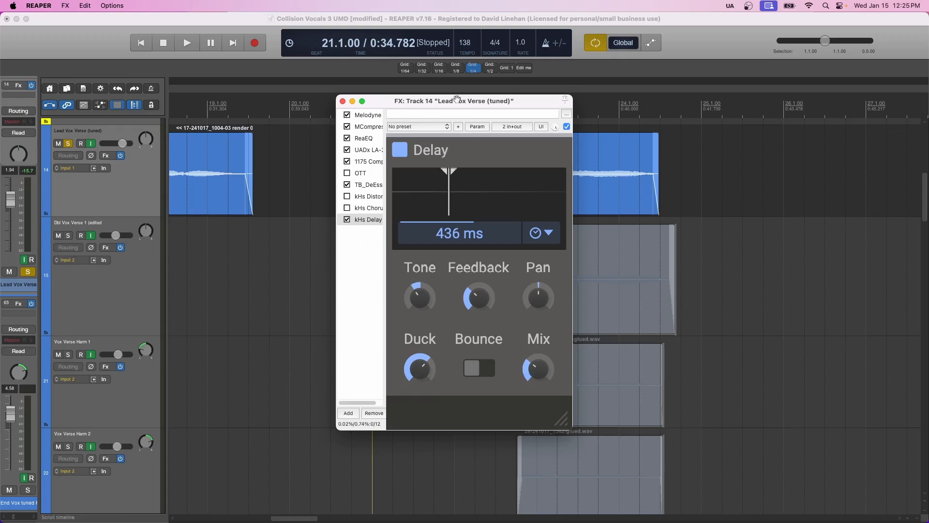
scroll(106, 225, "up", 4)
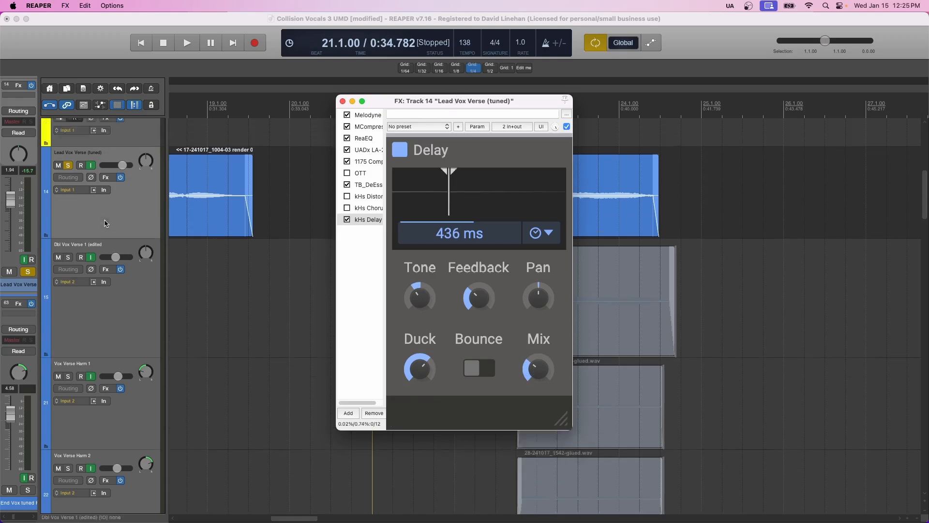
scroll(85, 236, "down", 2)
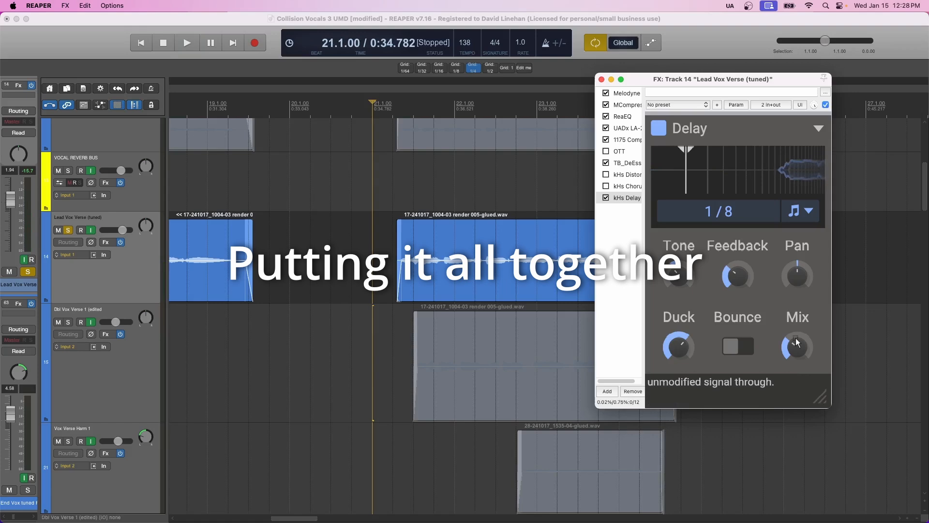
Lower the delay's mix to a subtle amount and set the tempo-synced delay time to 1/8
left_click_drag(797, 342, 797, 357)
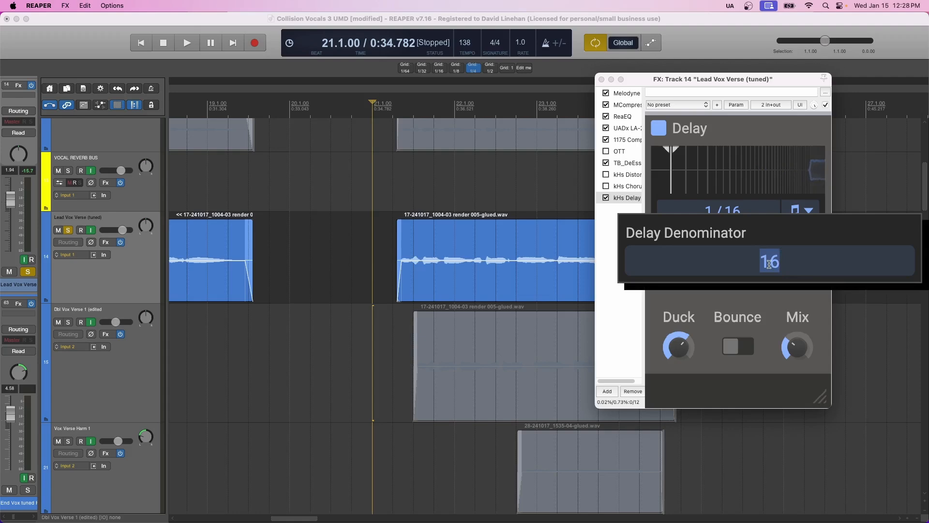
type("8")
key("Return")
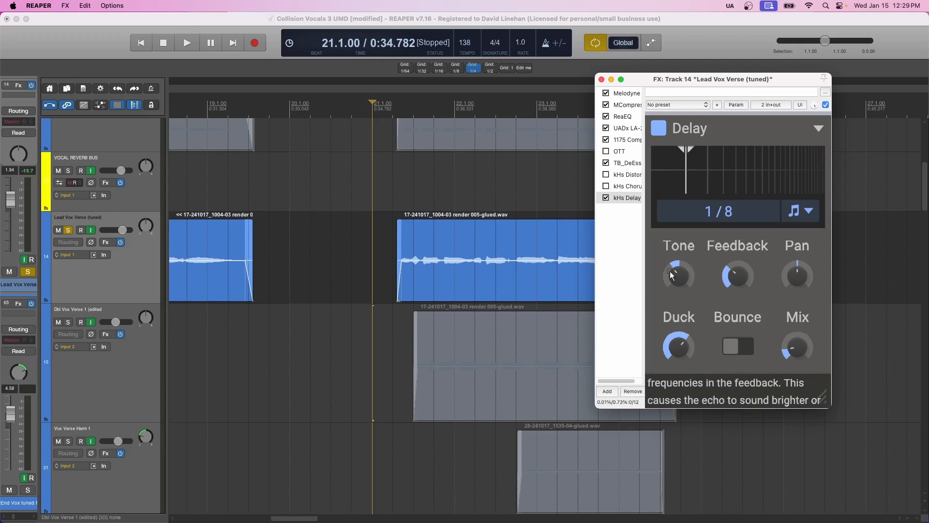
mouse_move(733, 269)
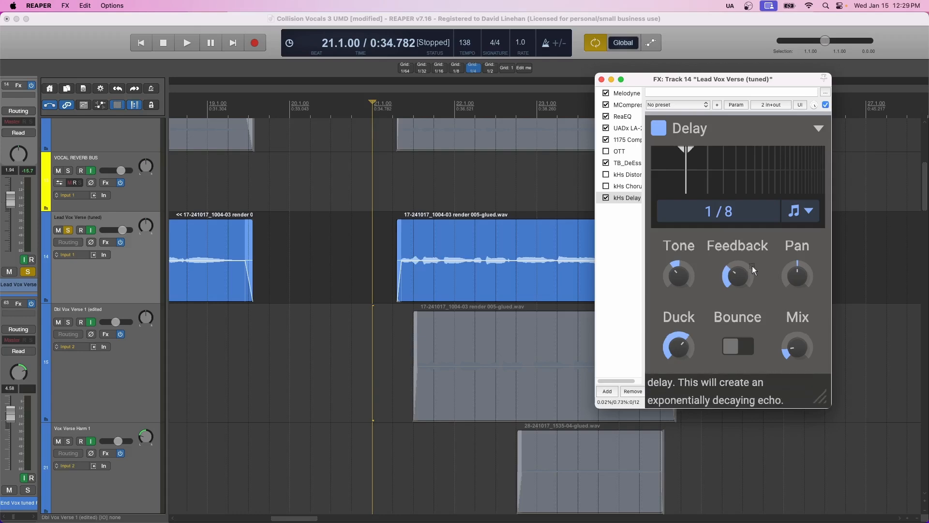
mouse_move(682, 344)
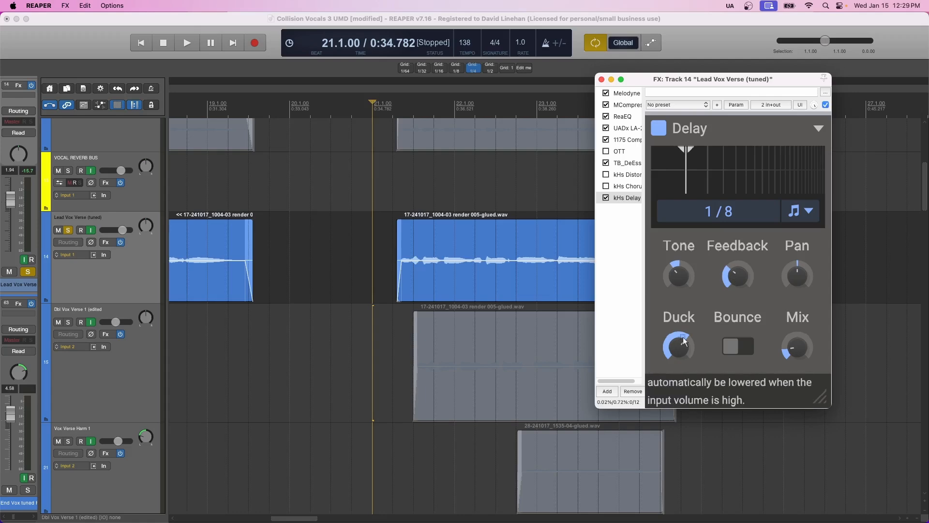
Take the lead verse vocal off solo to play it with the verse harmonies, and reopen its delay settings
left_click(105, 242)
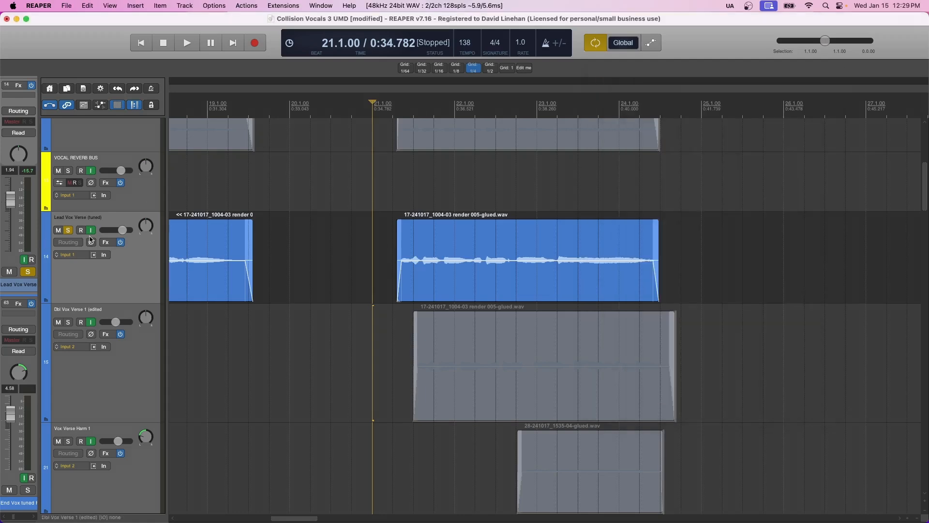
left_click(68, 230)
key("space")
scroll(427, 185, "up", 5)
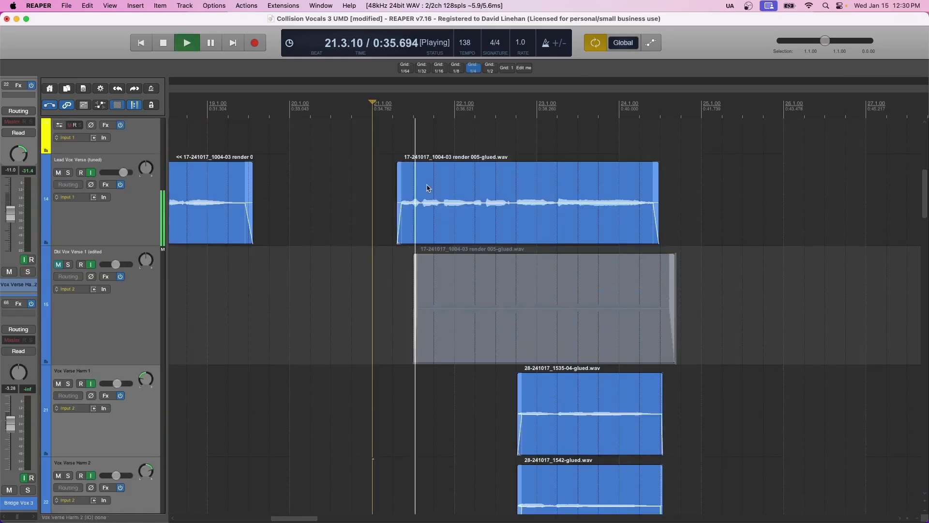
scroll(427, 185, "down", 1)
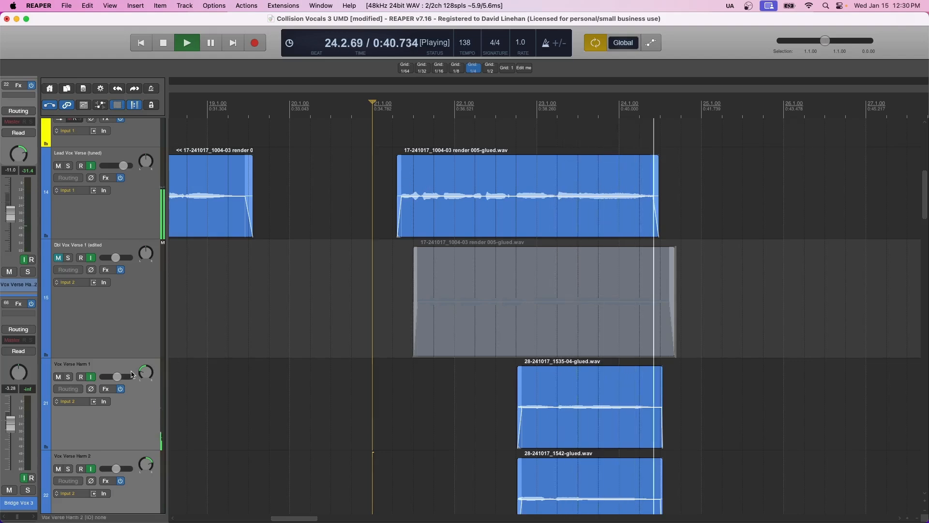
key("space")
key("f")
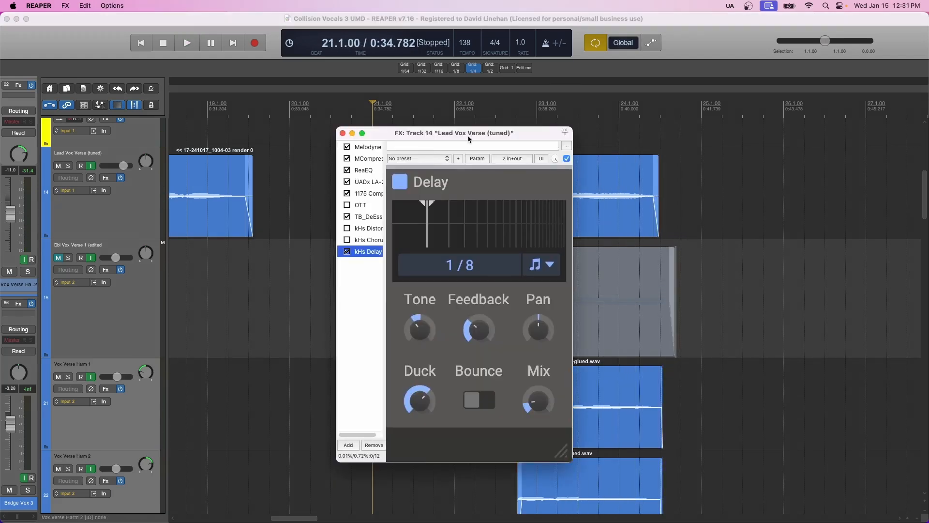